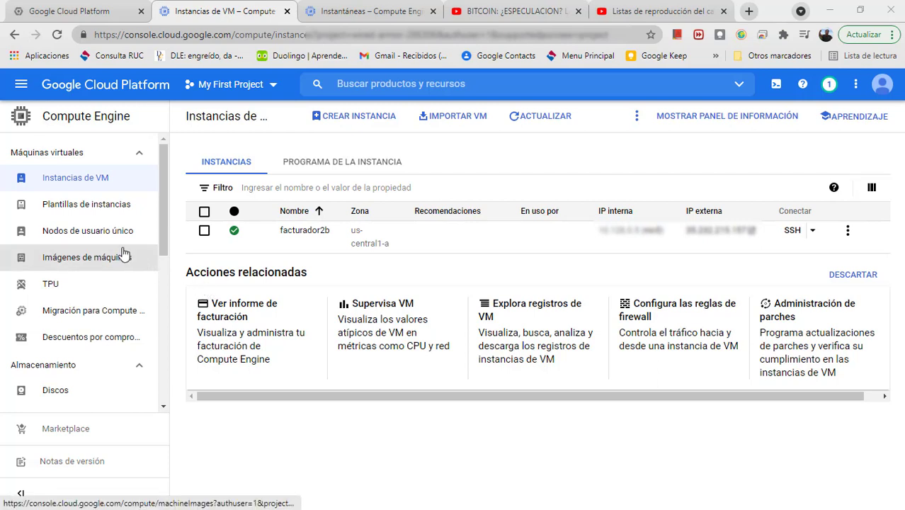
Step: Open the Compute Engine snapshots list and review the existing snapshots
scroll(123, 253, down, 2)
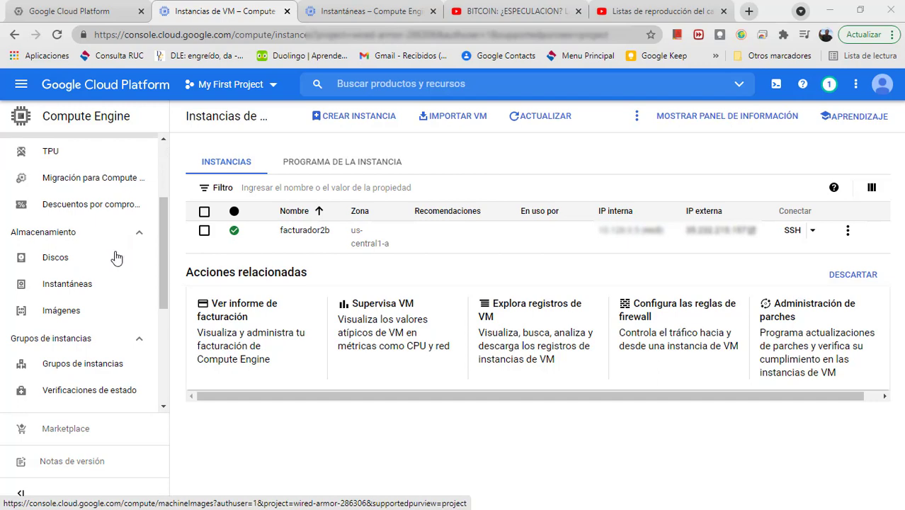
click(45, 292)
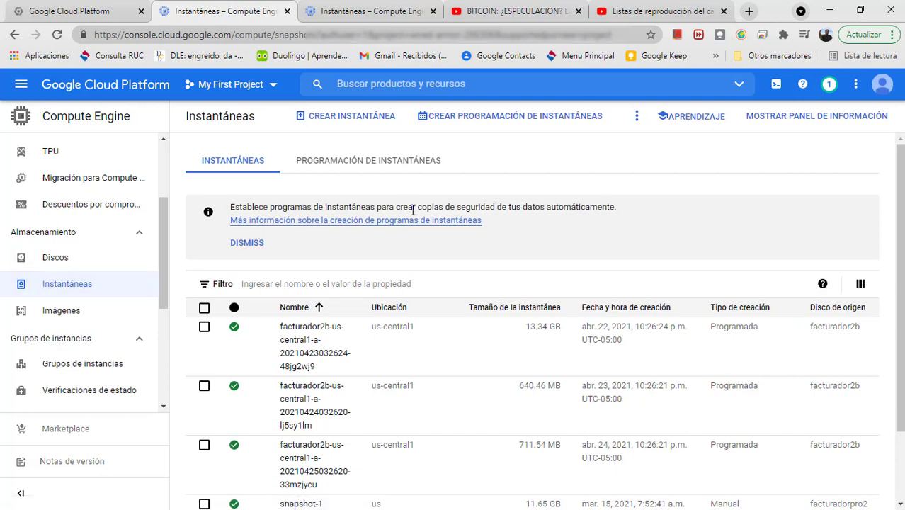
scroll(592, 211, down, 2)
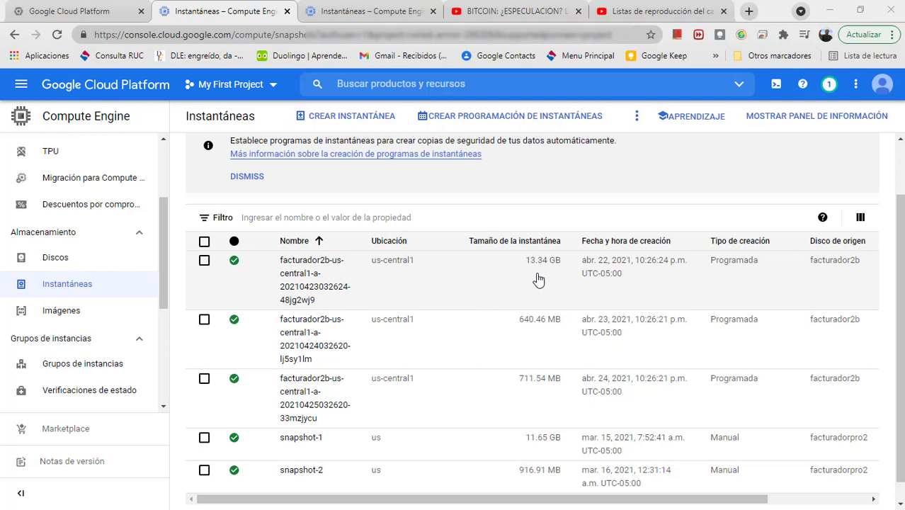
Step: Start creating a snapshot schedule named schedule-1 with the description "copias de seguridad"
click(459, 118)
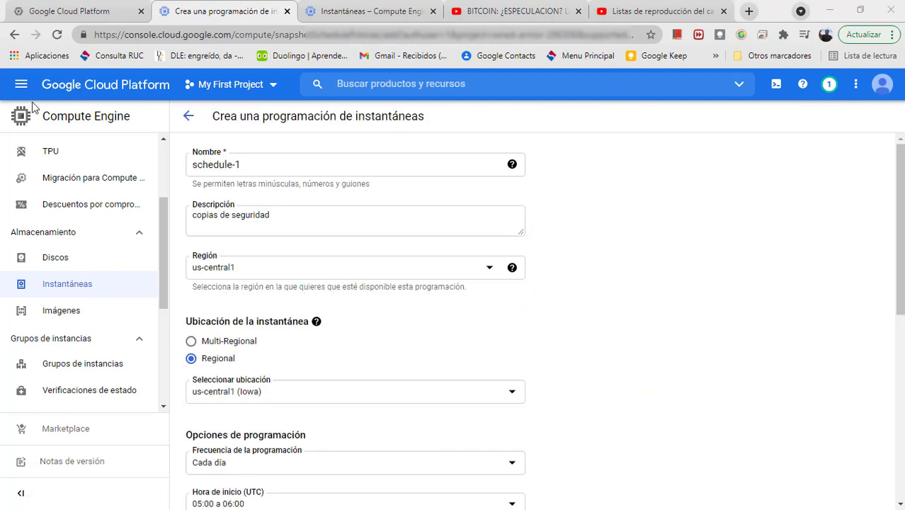
click(282, 216)
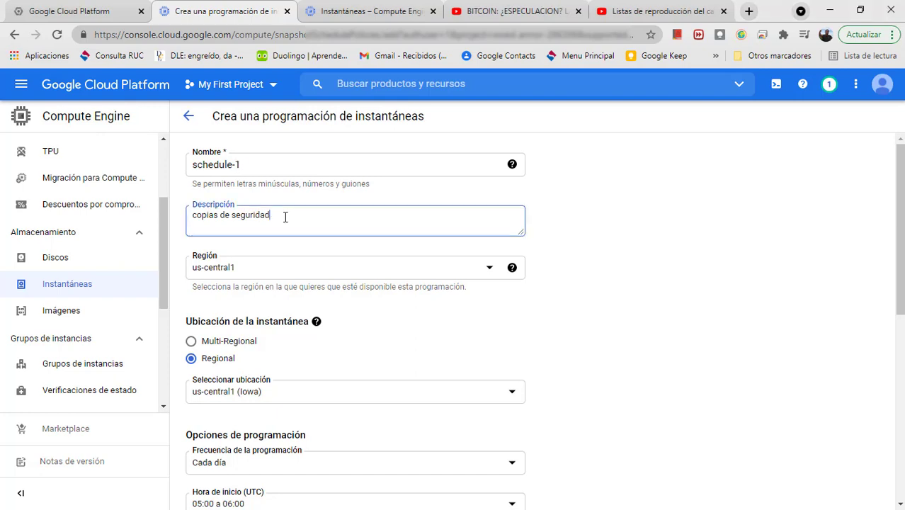
drag(282, 216, 187, 216)
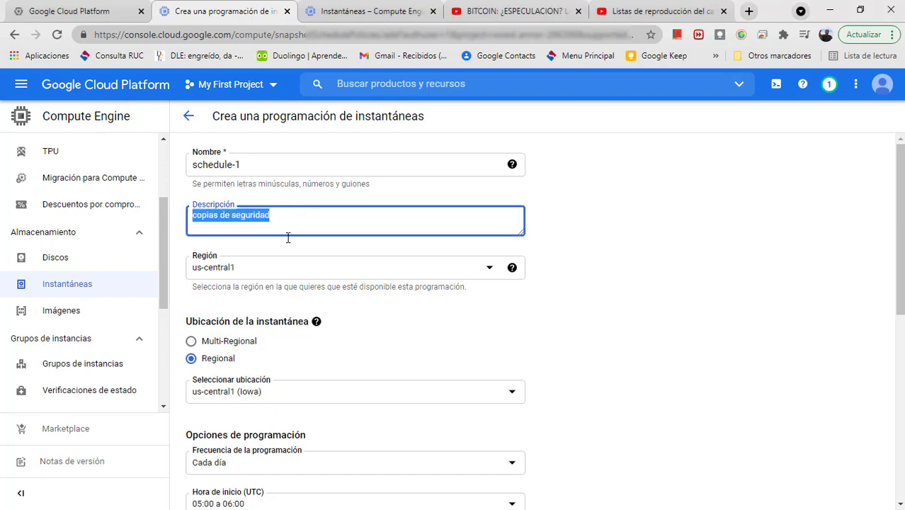
scroll(287, 237, down, 1)
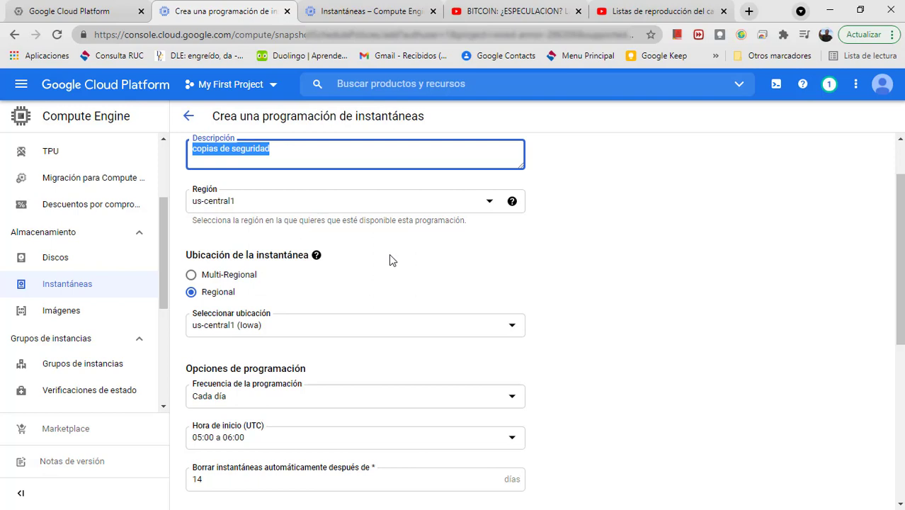
Step: Check the regional snapshot location choices, keeping us-central1 (Iowa) selected
scroll(391, 259, down, 1)
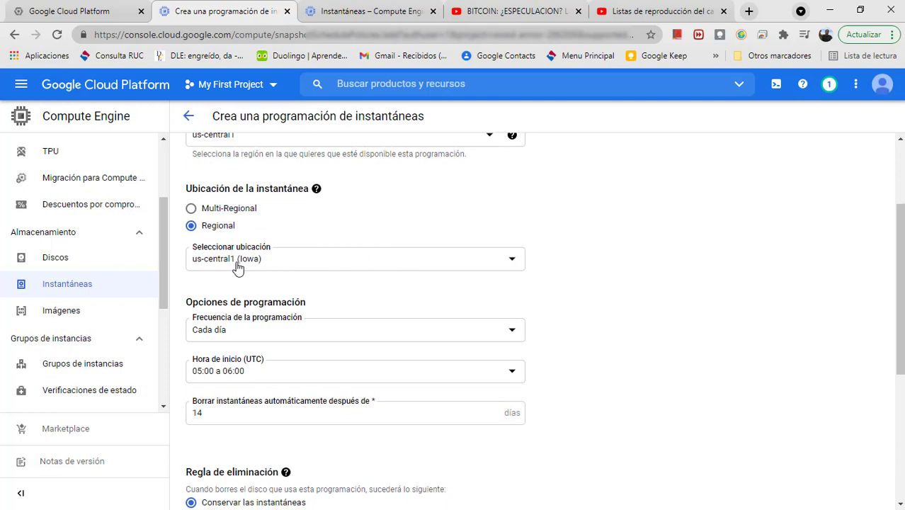
scroll(576, 277, down, 2)
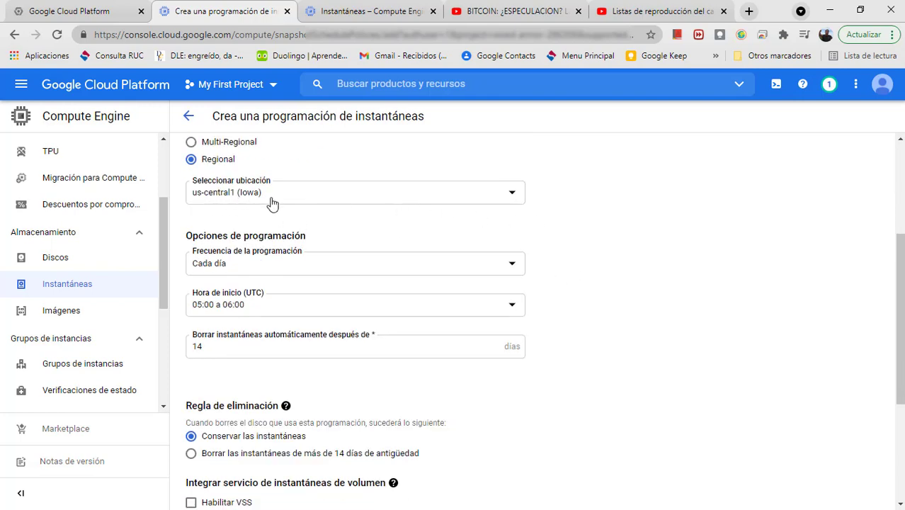
click(215, 197)
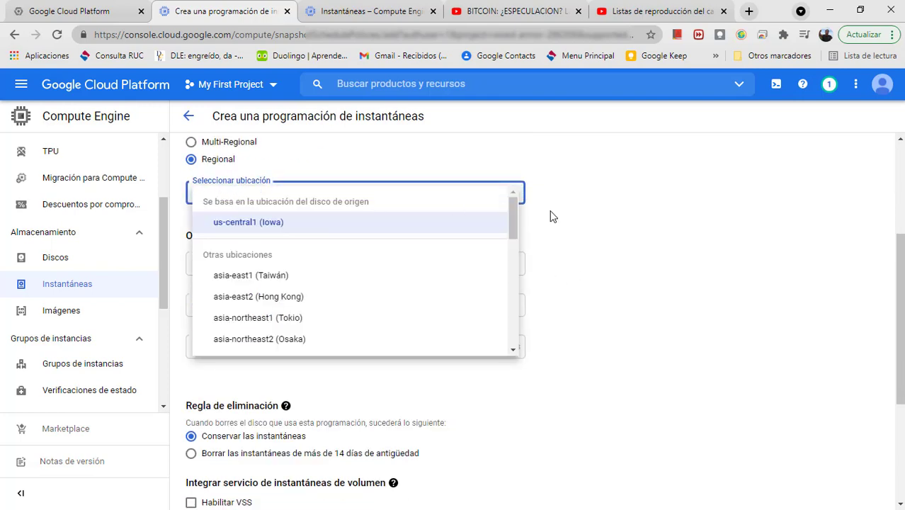
click(626, 219)
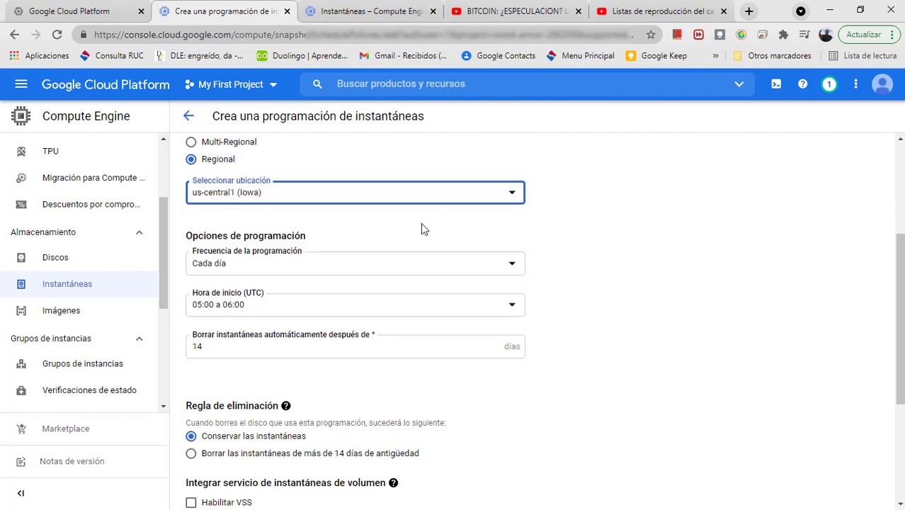
Step: Check the schedule frequency choices, keeping the frequency at "Cada día"
scroll(374, 210, down, 2)
scroll(374, 210, up, 1)
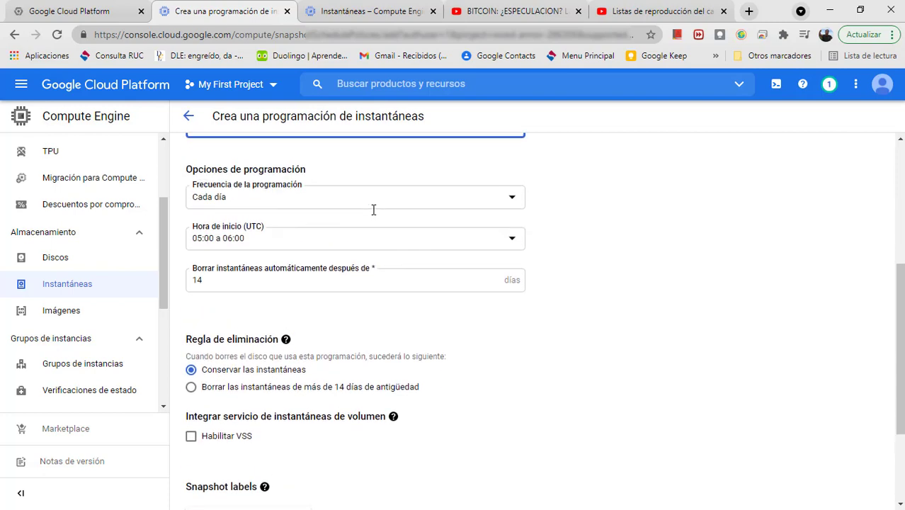
click(285, 205)
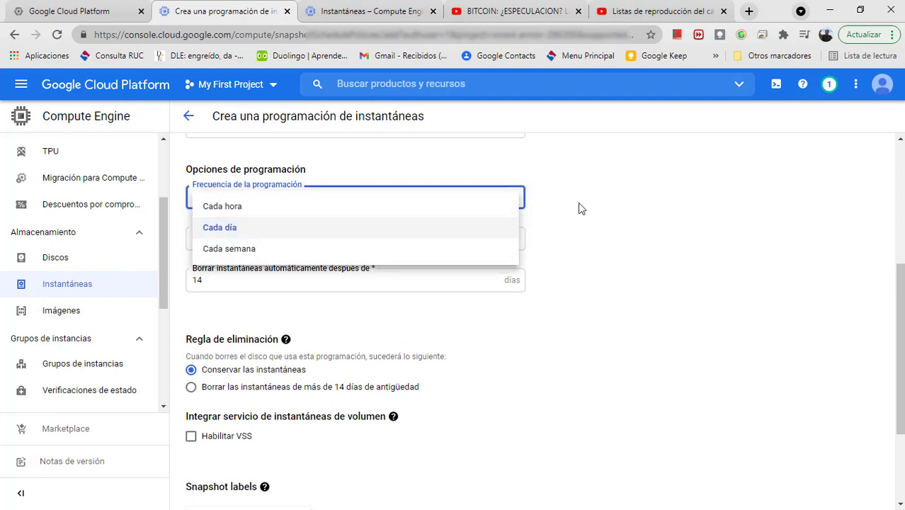
click(605, 207)
scroll(613, 216, down, 1)
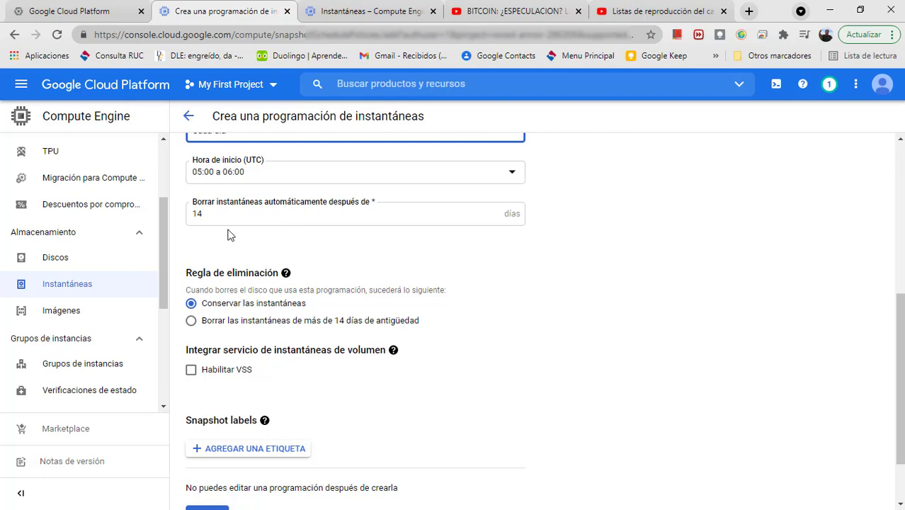
Step: Set the snapshots to be deleted automatically after 6 days
scroll(228, 235, up, 1)
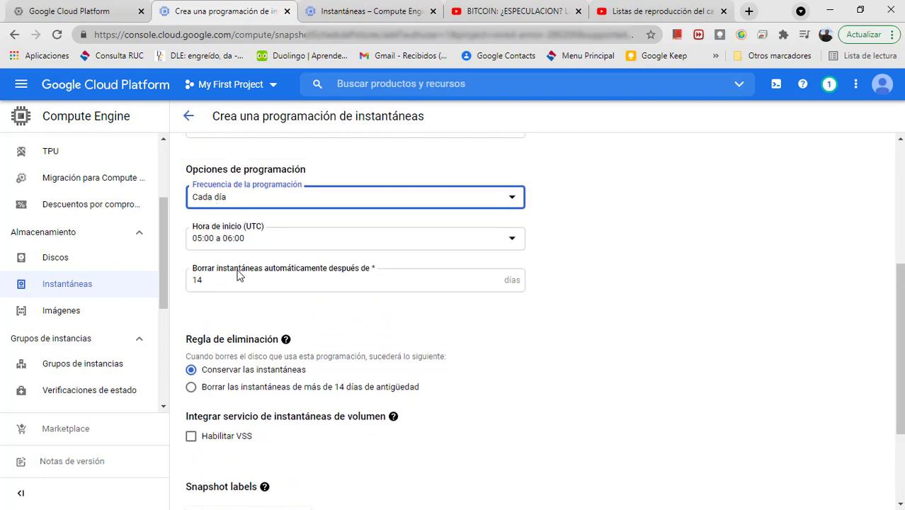
scroll(238, 274, down, 1)
scroll(238, 276, down, 1)
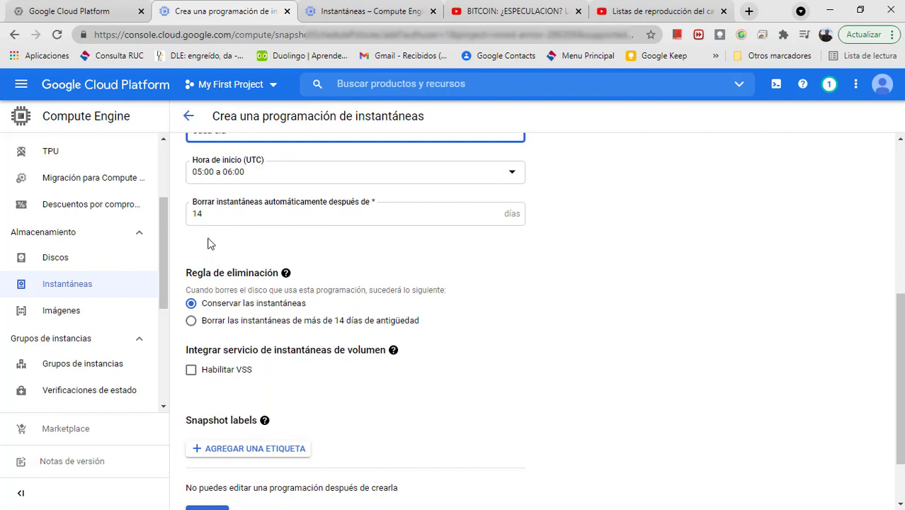
click(206, 222)
double_click(206, 221)
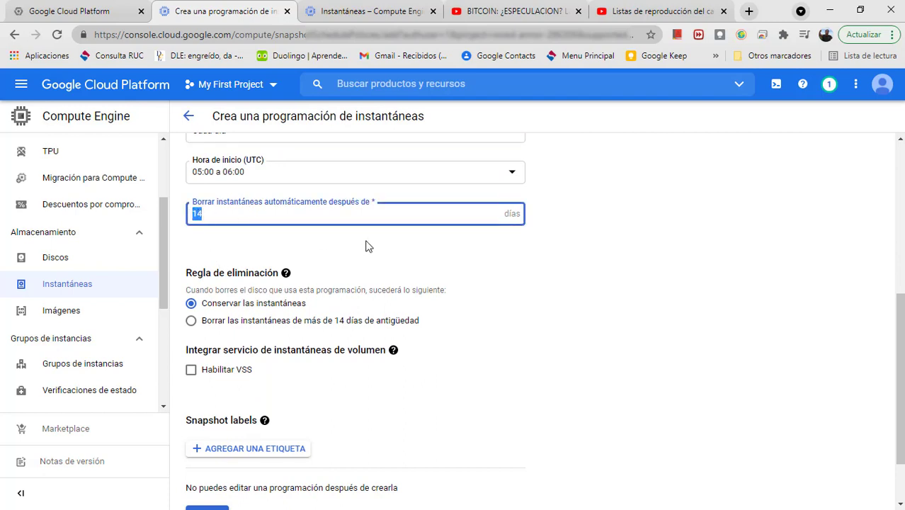
text(6)
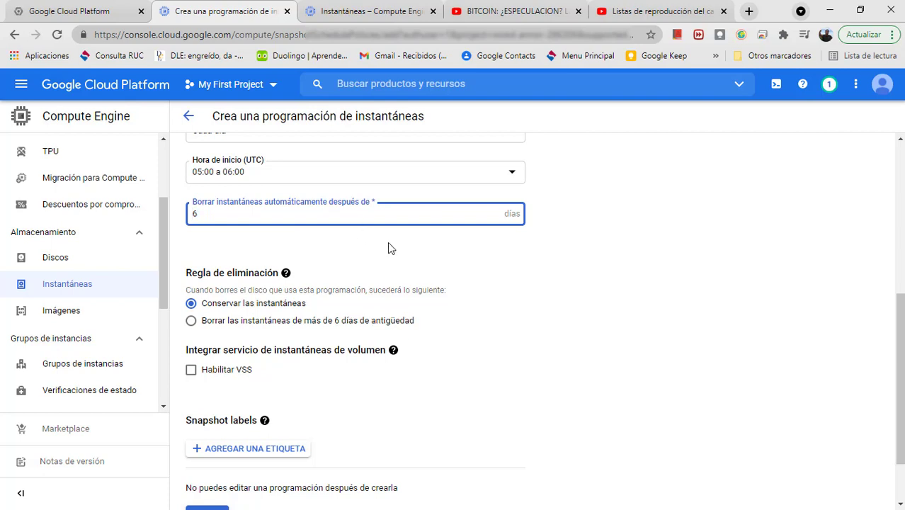
click(366, 242)
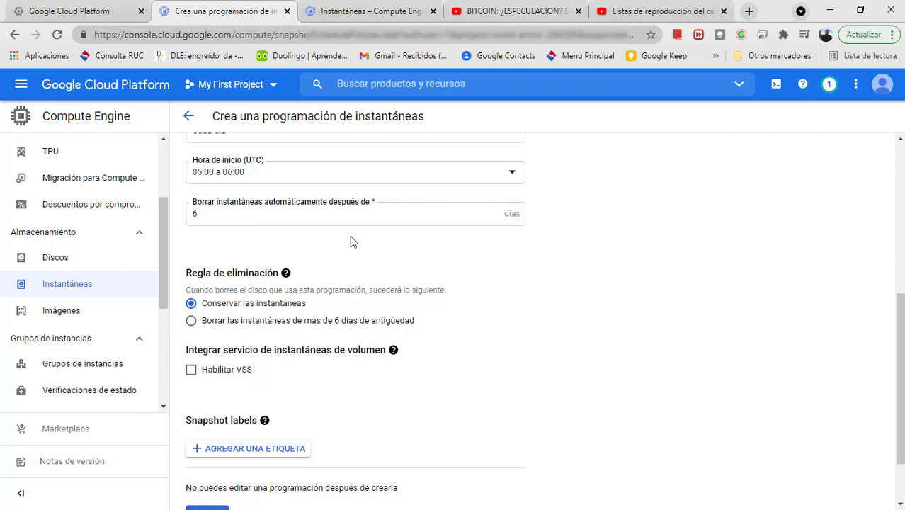
Step: Set the deletion rule to delete snapshots older than 6 days when the source disk is deleted
scroll(349, 237, down, 1)
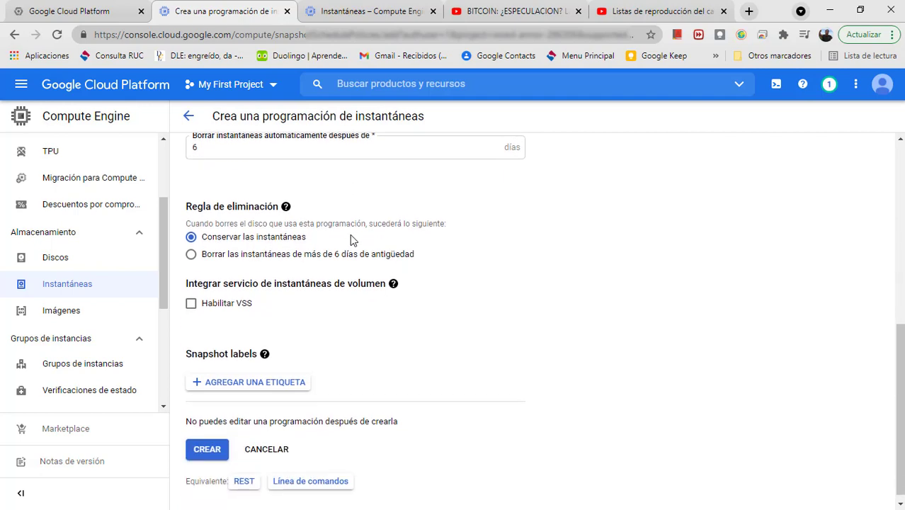
click(192, 256)
click(191, 238)
click(192, 253)
scroll(519, 339, down, 1)
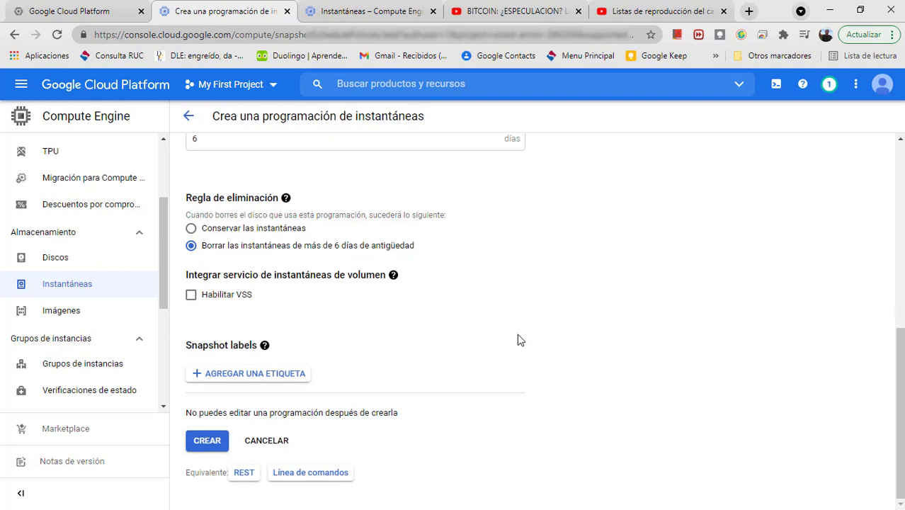
Step: Review the new schedule's settings and cancel its creation
click(205, 441)
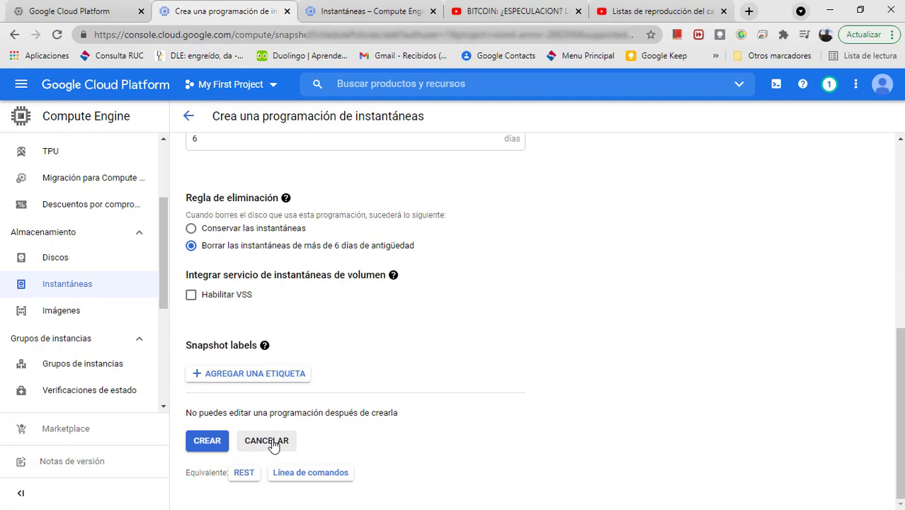
scroll(347, 402, up, 10)
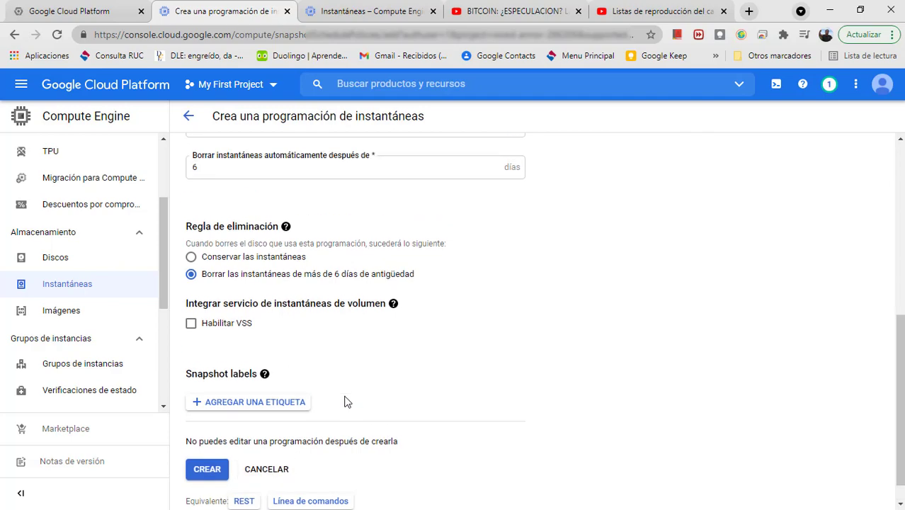
scroll(345, 401, down, 2)
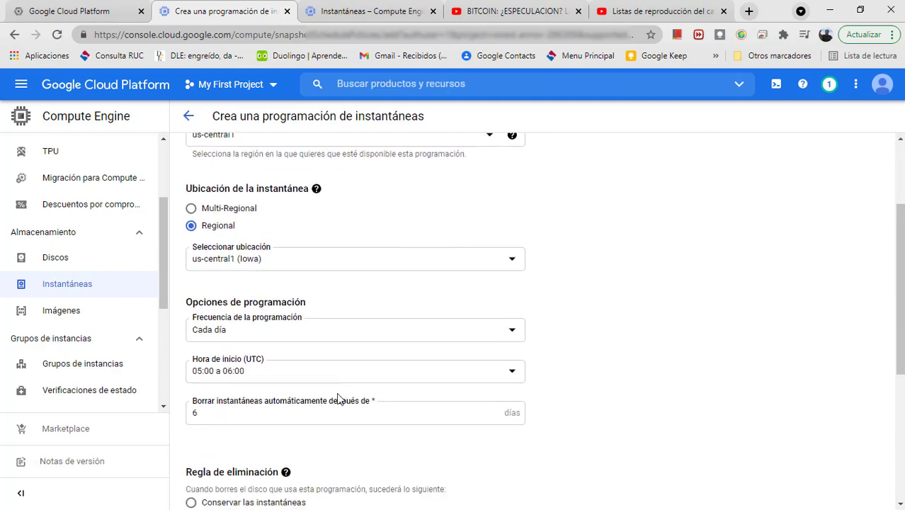
scroll(307, 296, down, 4)
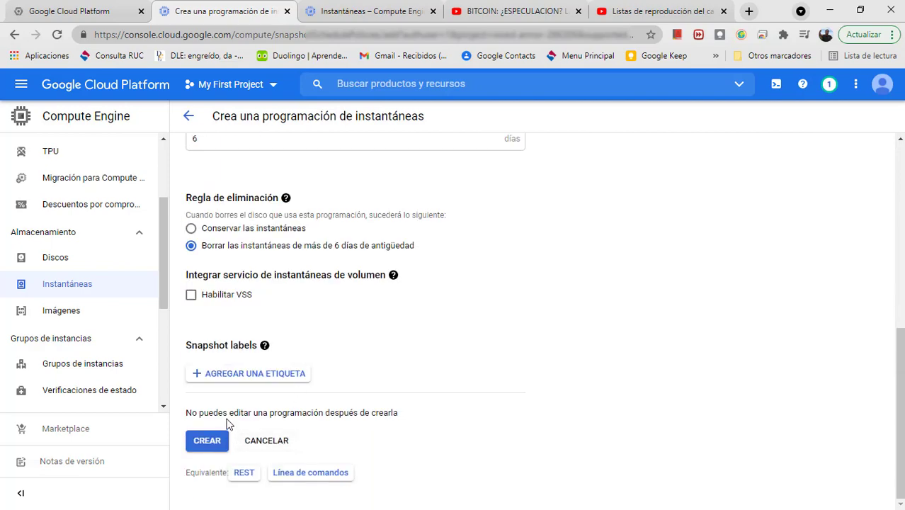
click(267, 443)
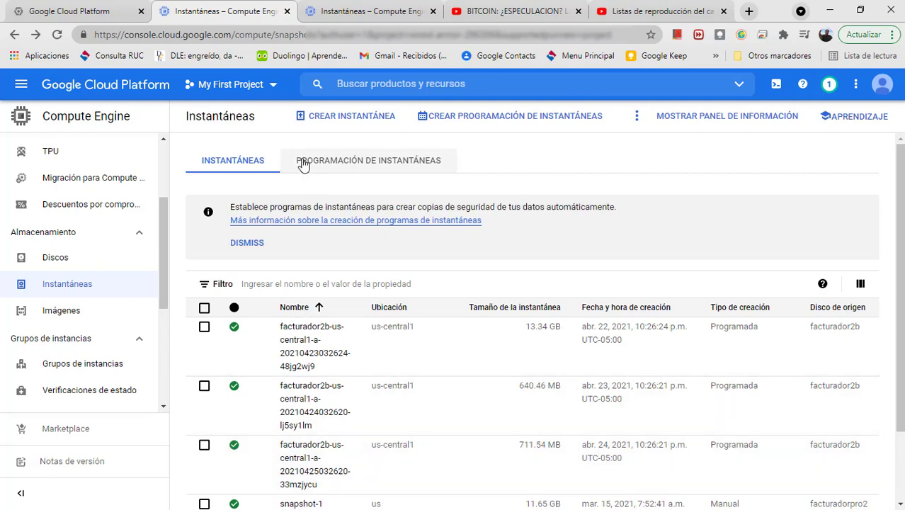
Step: Display the list of existing snapshot schedules and review its columns
click(303, 163)
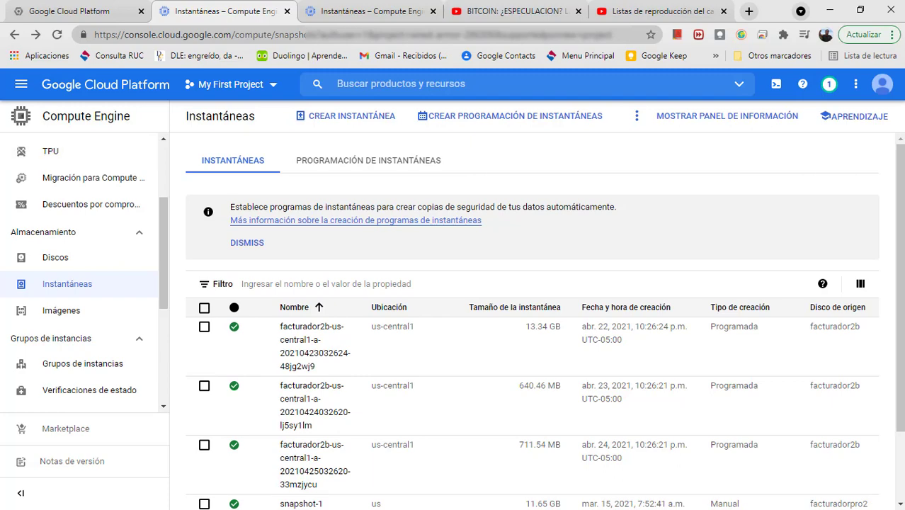
click(236, 170)
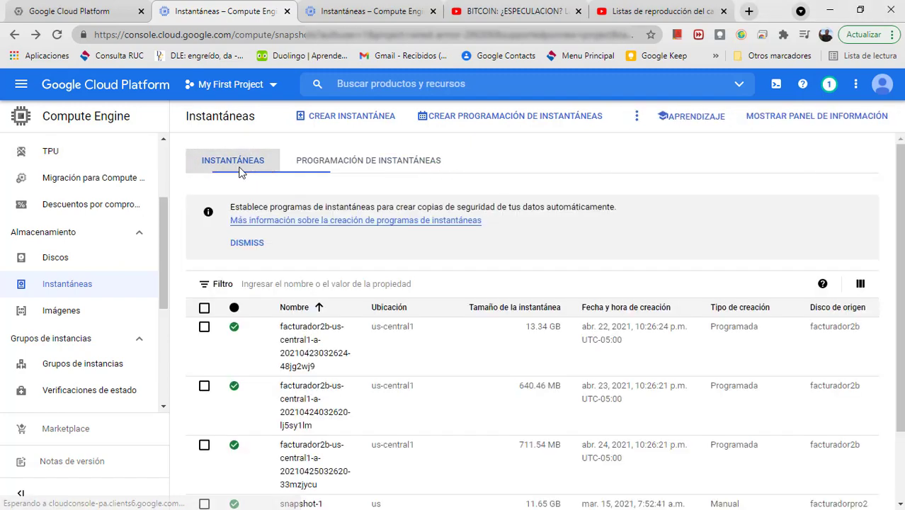
click(335, 165)
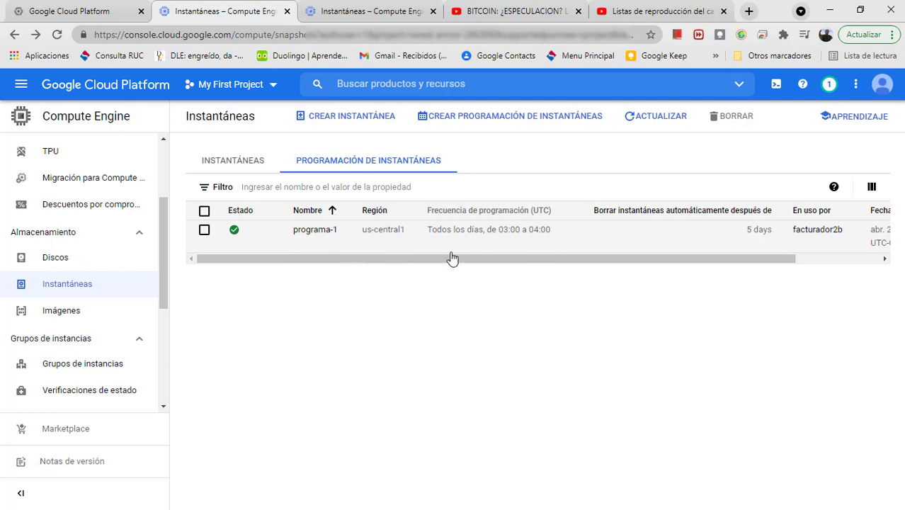
drag(545, 260, 323, 265)
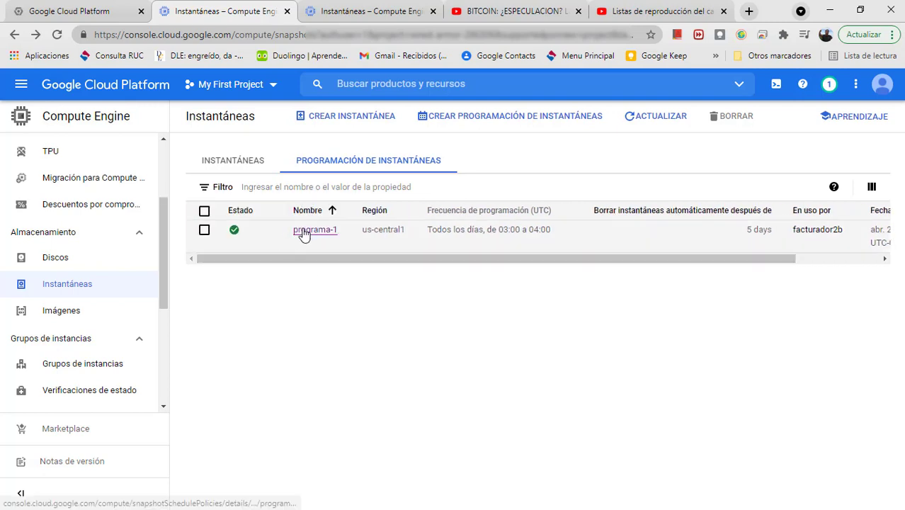
Step: Examine the full details of the programa-1 snapshot schedule and return to the schedules list
click(303, 233)
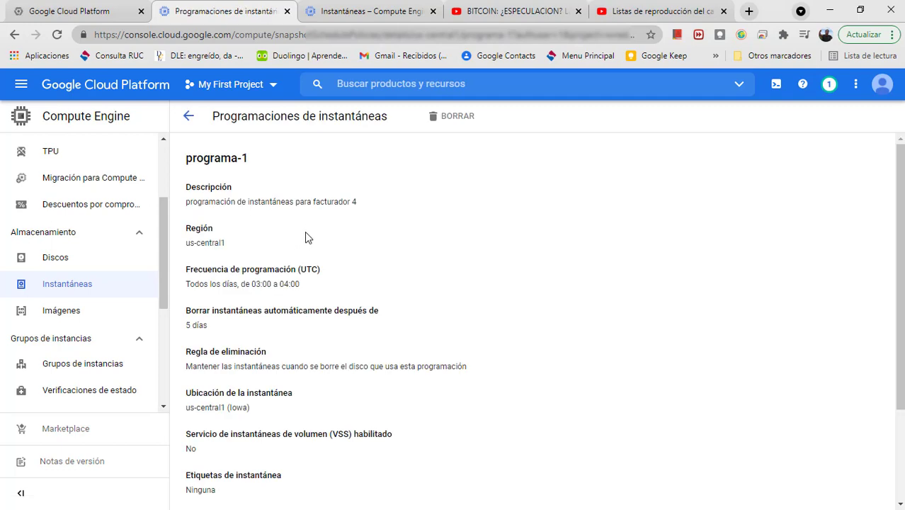
scroll(306, 233, down, 3)
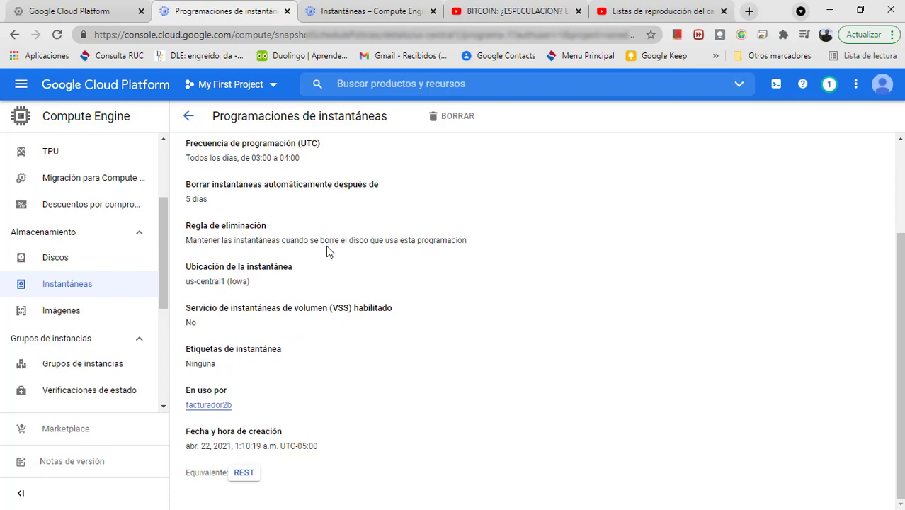
scroll(325, 245, up, 3)
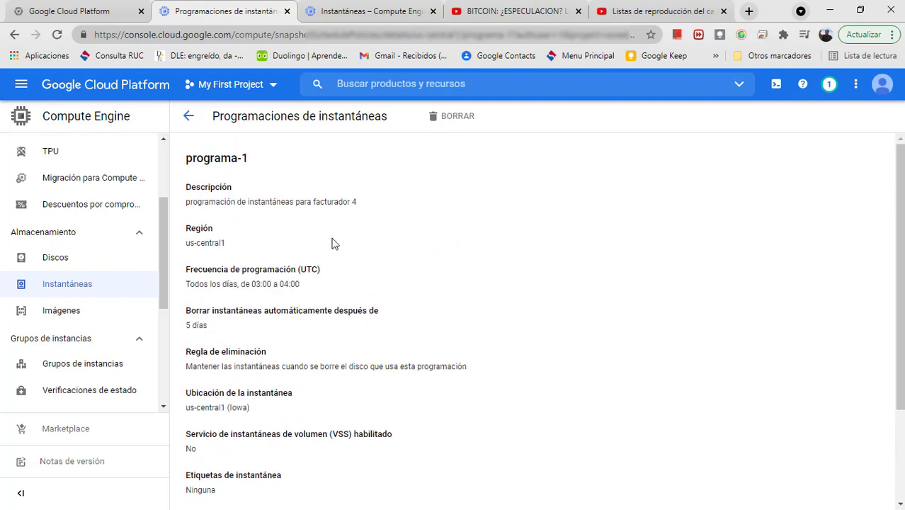
click(188, 116)
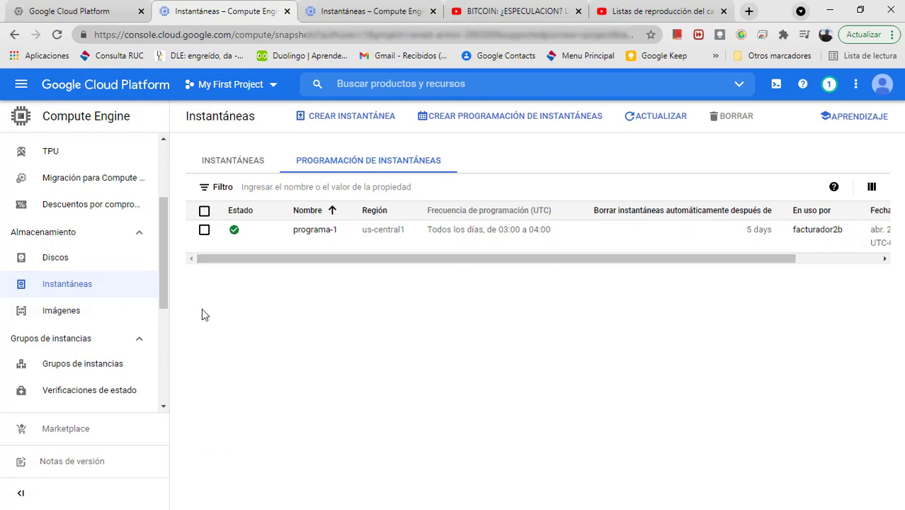
Step: Edit the facturador2b disk, choose programa-1 as its snapshot schedule, and cancel the edit without saving
click(55, 263)
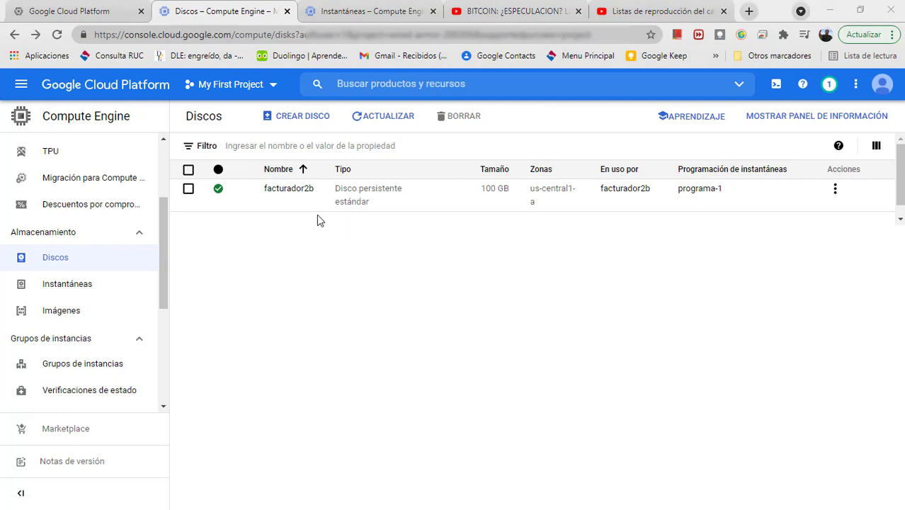
click(287, 188)
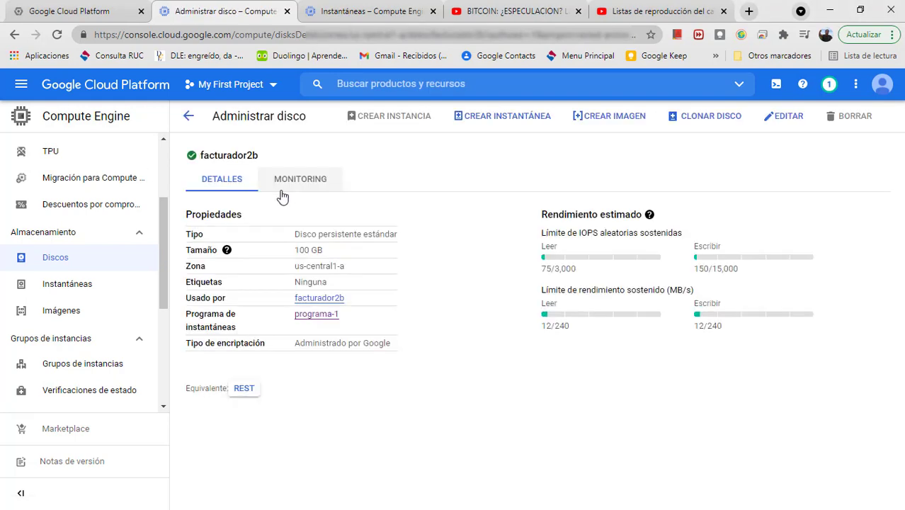
click(774, 119)
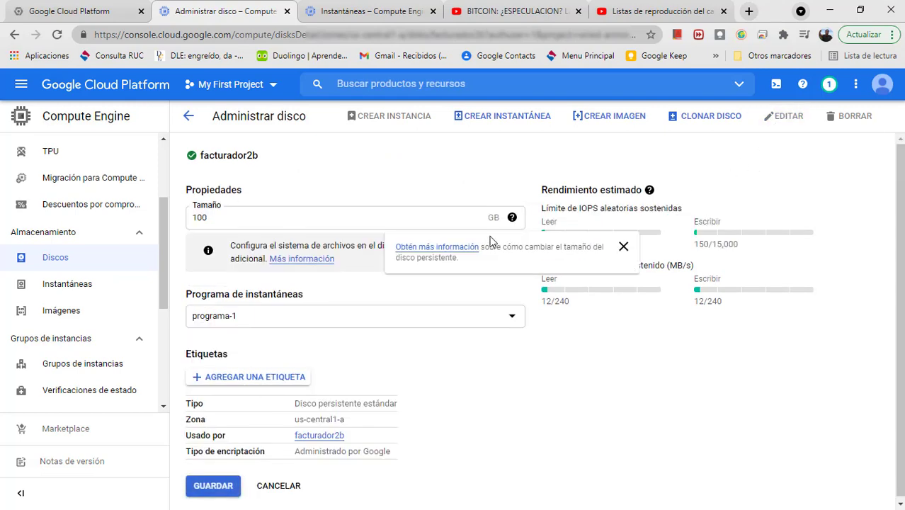
click(260, 322)
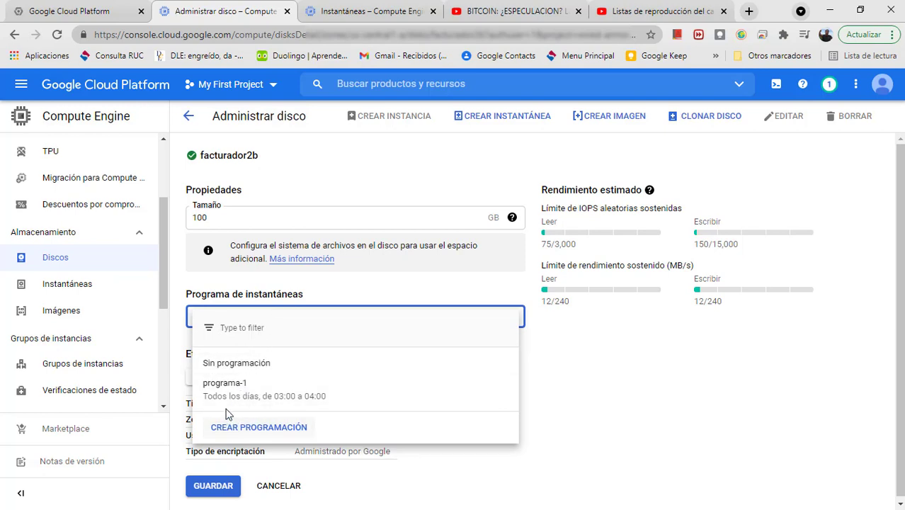
click(278, 389)
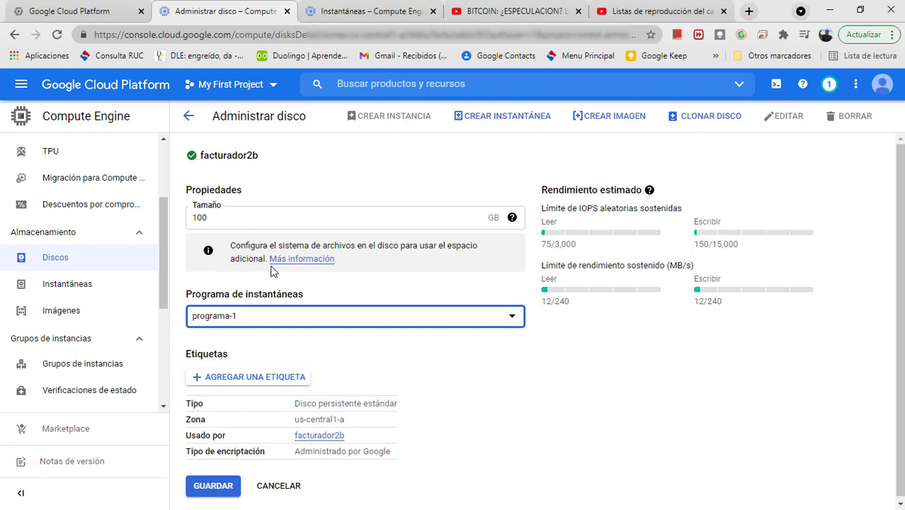
click(279, 487)
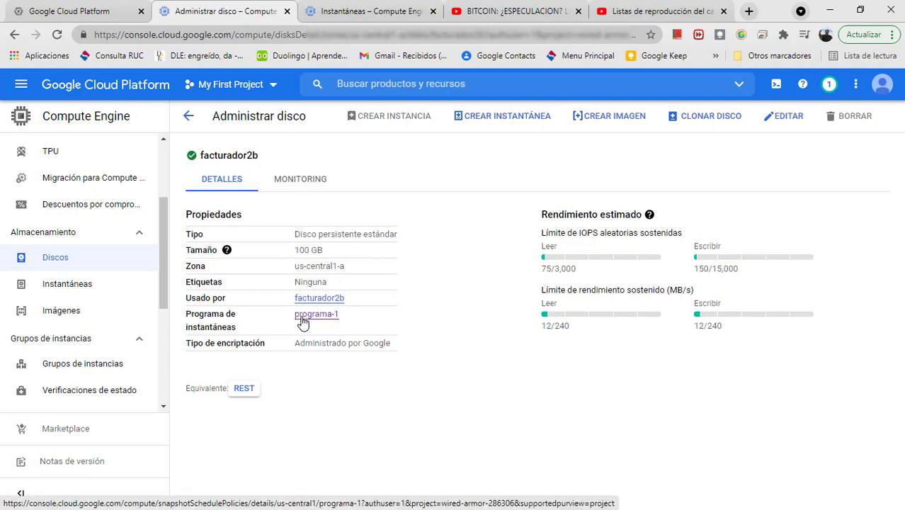
Step: Display the list of existing snapshots and review their sizes, creation dates, creation types and source disks
click(76, 292)
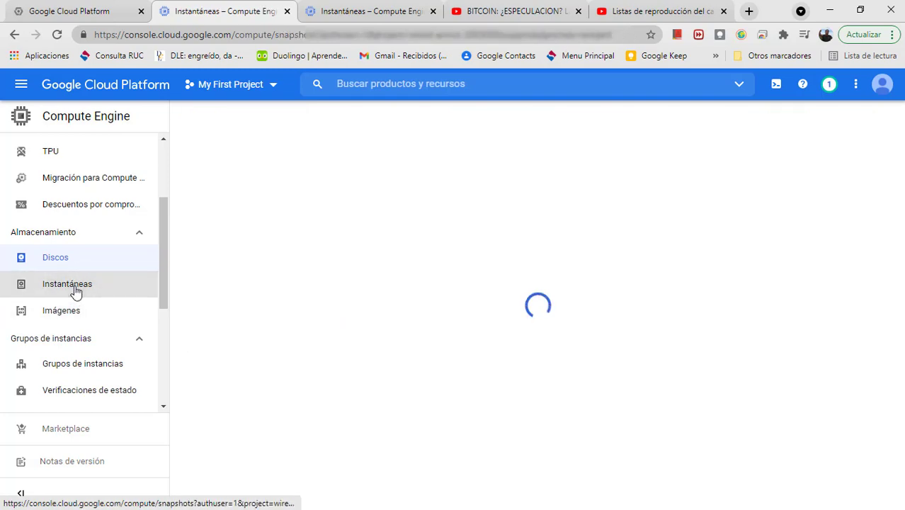
scroll(337, 282, down, 3)
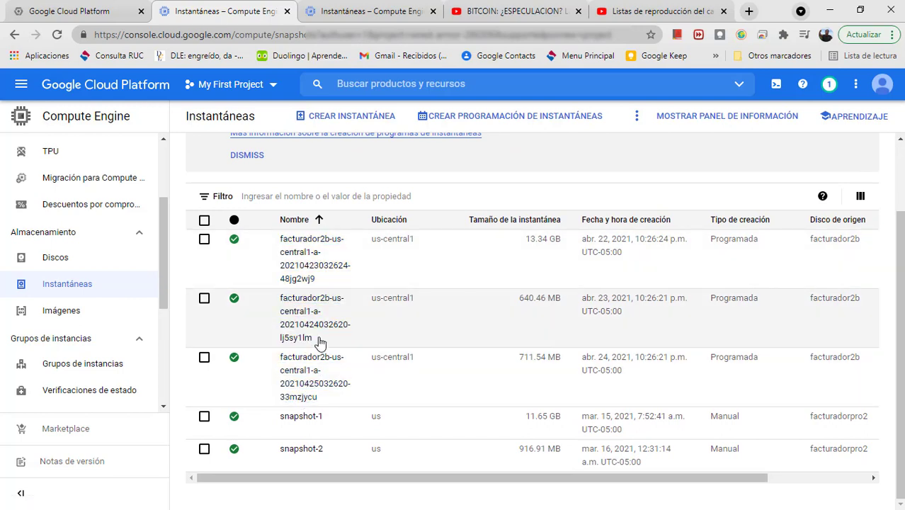
scroll(322, 340, up, 3)
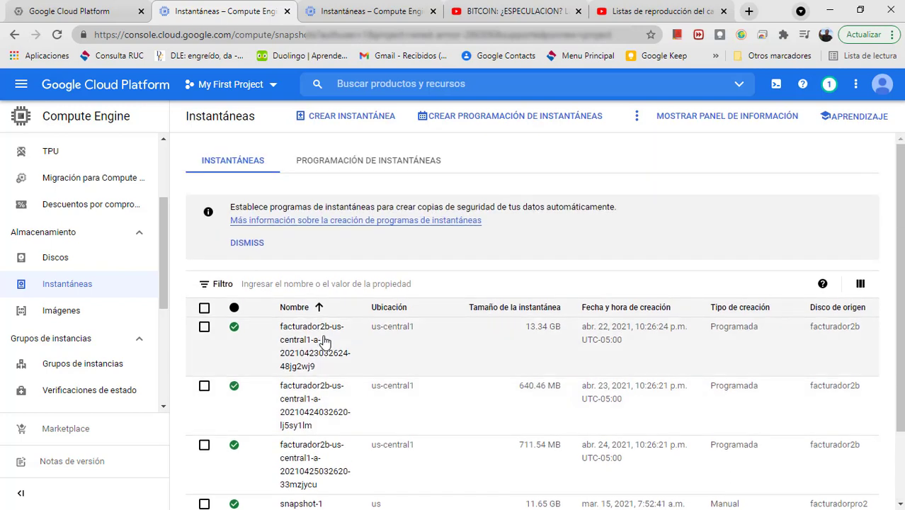